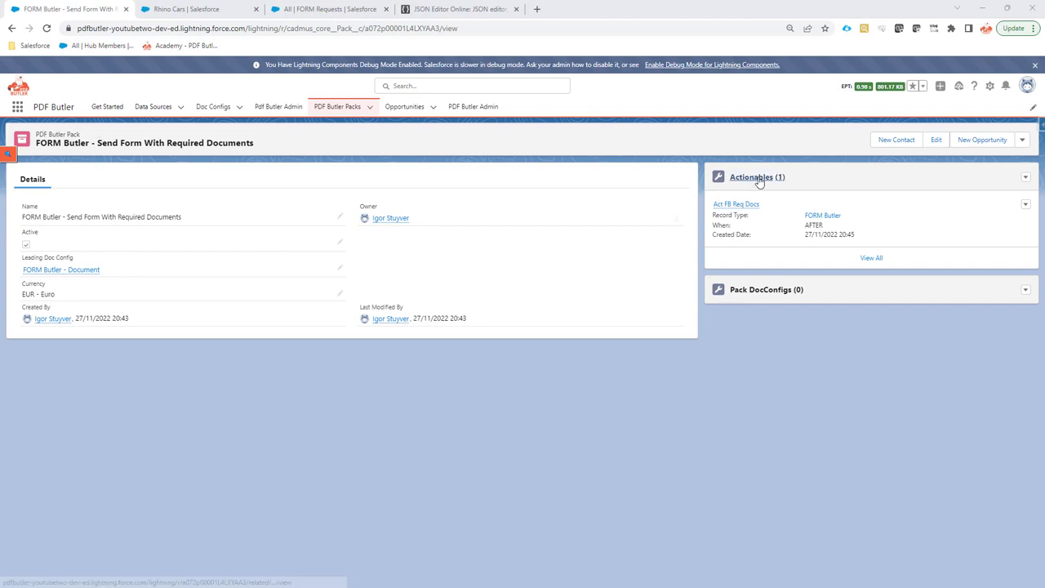
- Open the Act FB Req Docs actionable and highlight its Required Uploads JSON under Attachments
click(738, 205)
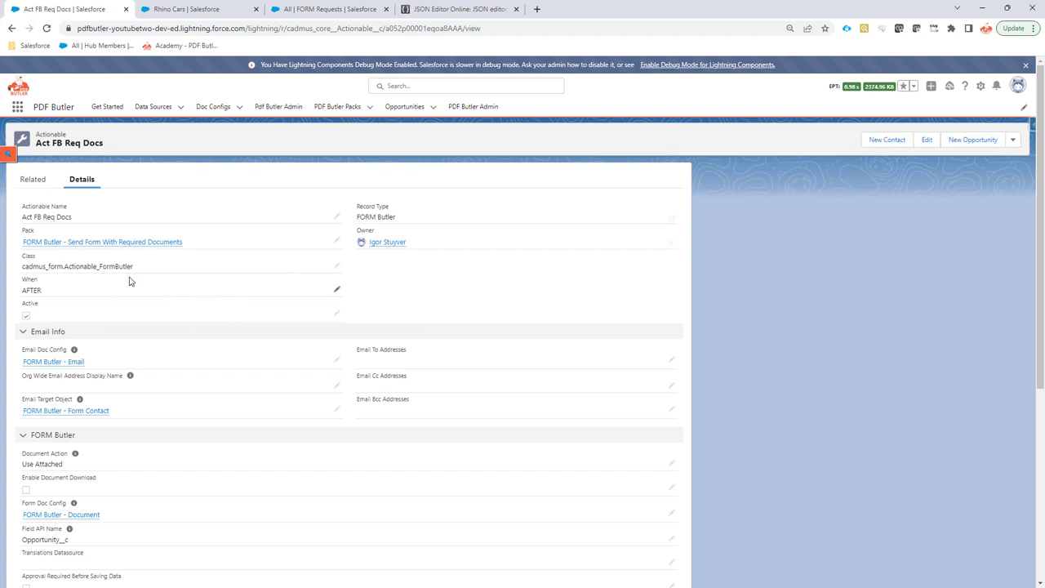
scroll(128, 281, down, 4)
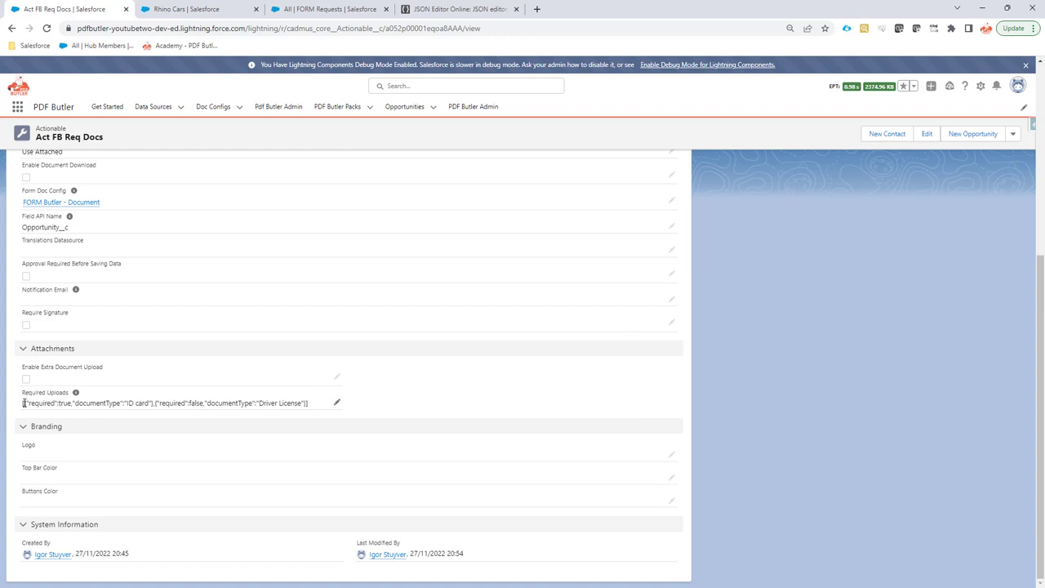
drag(23, 406, 310, 410)
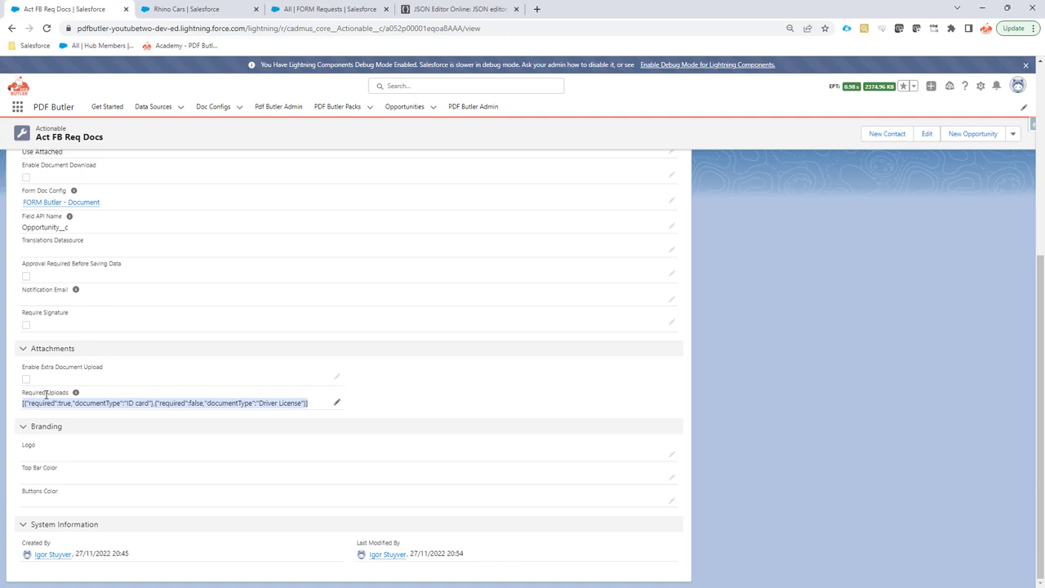
- Edit the Required Uploads field and select its ID card, required setting and full JSON text
click(339, 406)
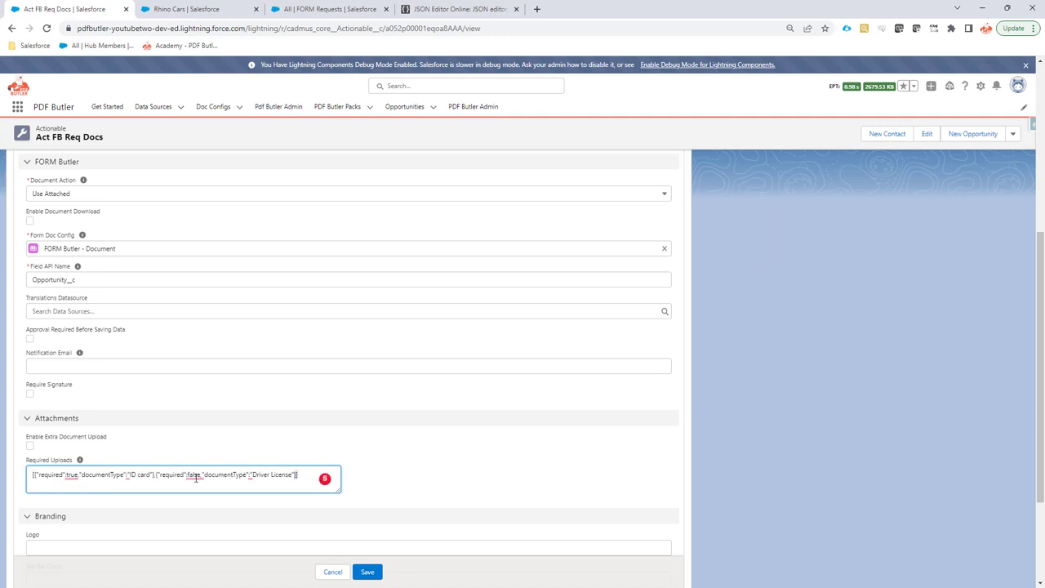
drag(81, 474, 142, 477)
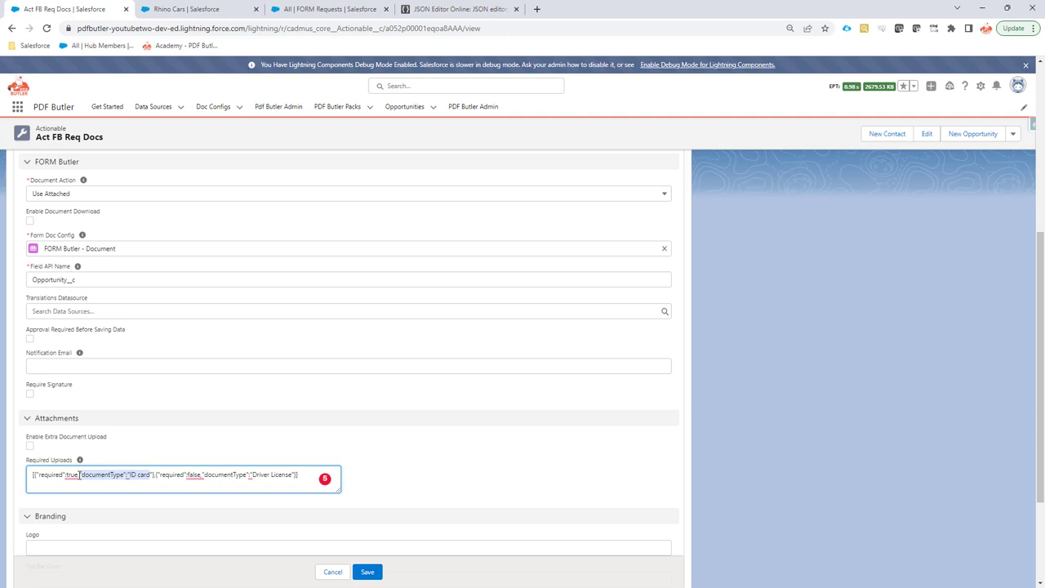
drag(37, 475, 65, 474)
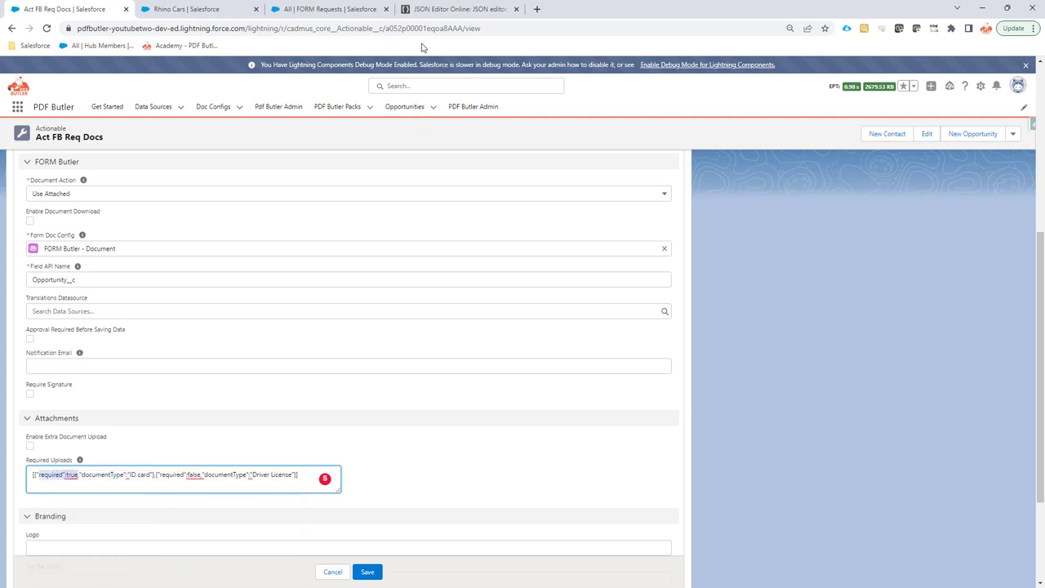
drag(306, 479, 26, 476)
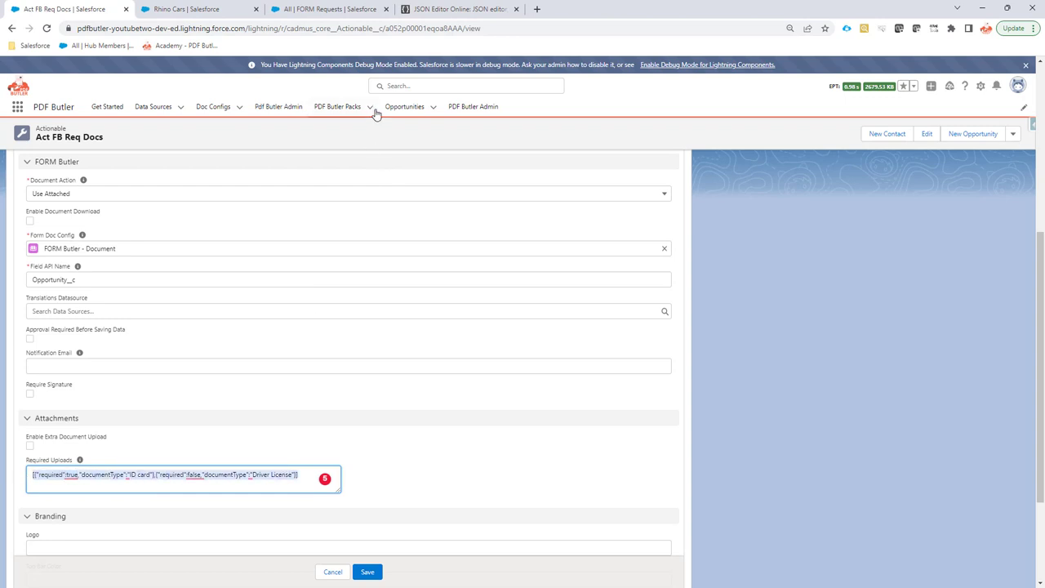
- In JSON Editor Online, highlight the required true/false values and the ID card and Driver License entries
click(432, 9)
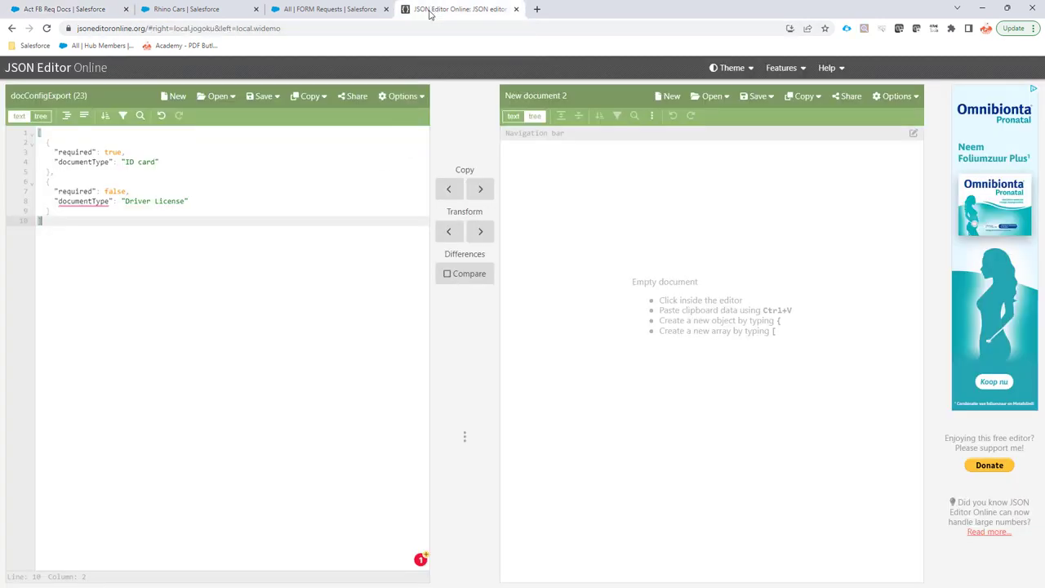
click(77, 153)
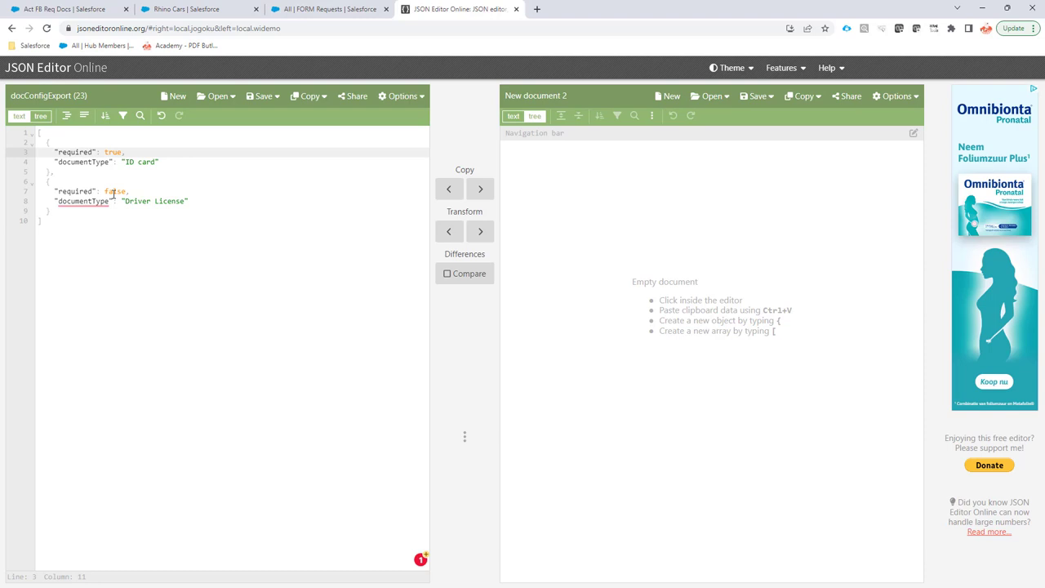
double_click(75, 153)
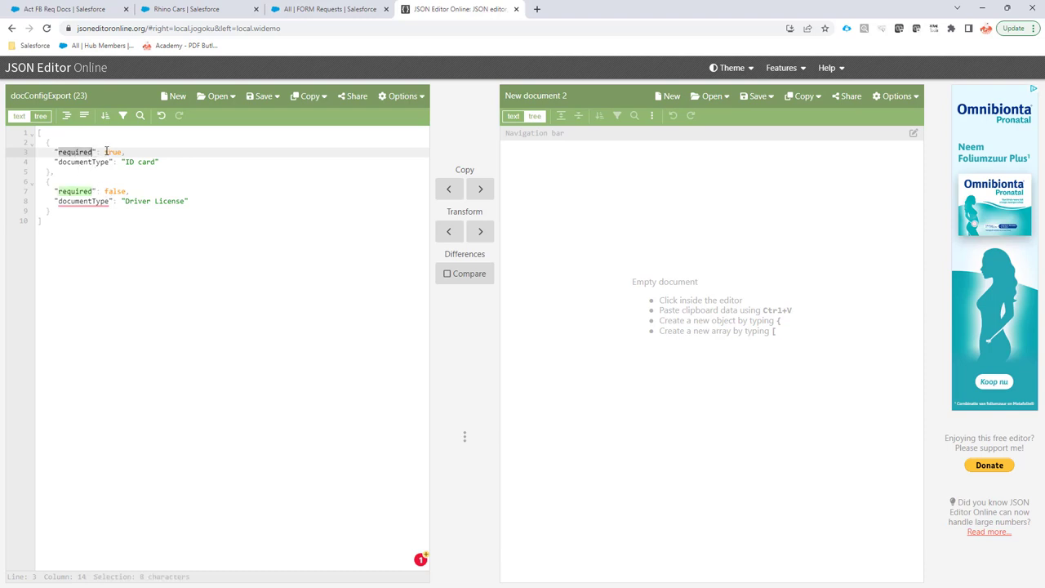
double_click(115, 152)
click(116, 191)
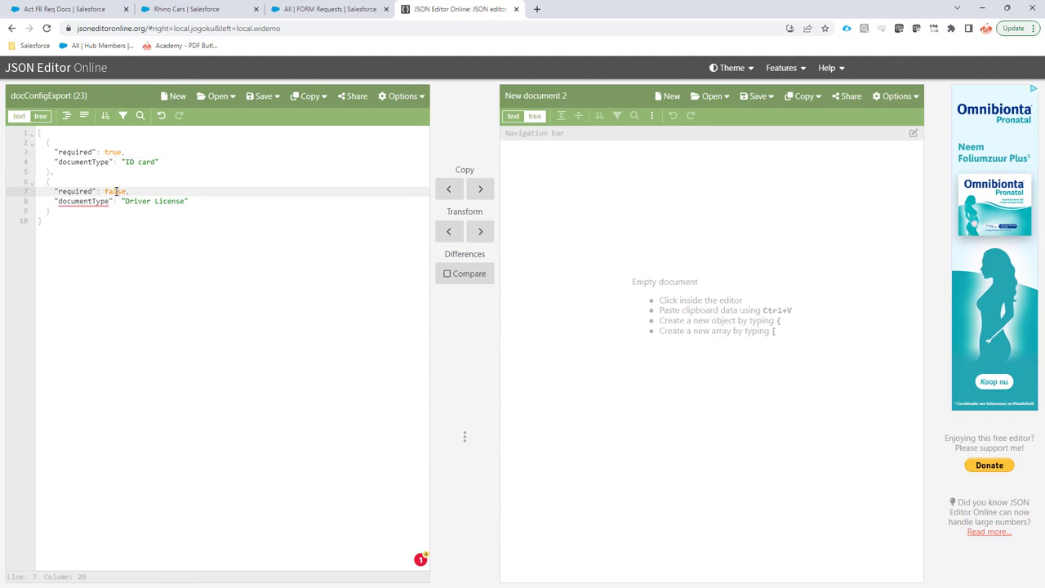
double_click(115, 192)
drag(61, 137, 155, 163)
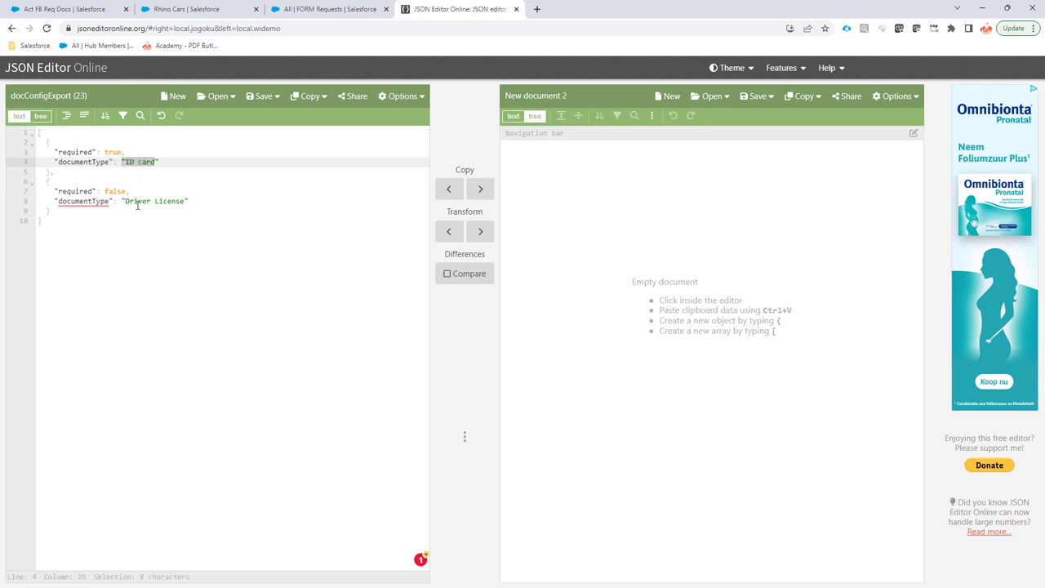
double_click(131, 201)
drag(131, 201, 170, 201)
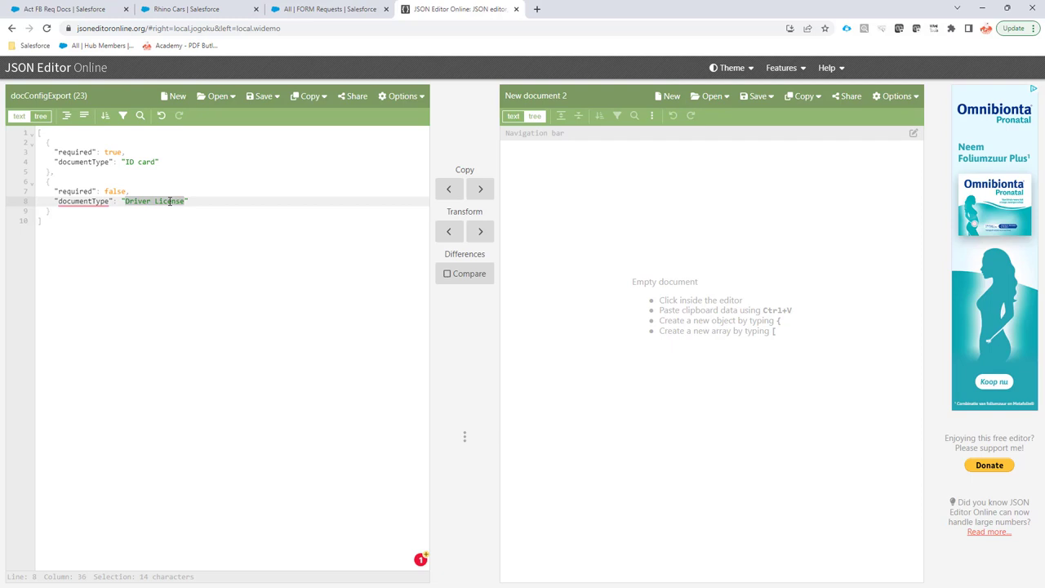
- Rename 'Driver License' to 'your own choice' and delete the comma after the first entry's closing brace
text(you)
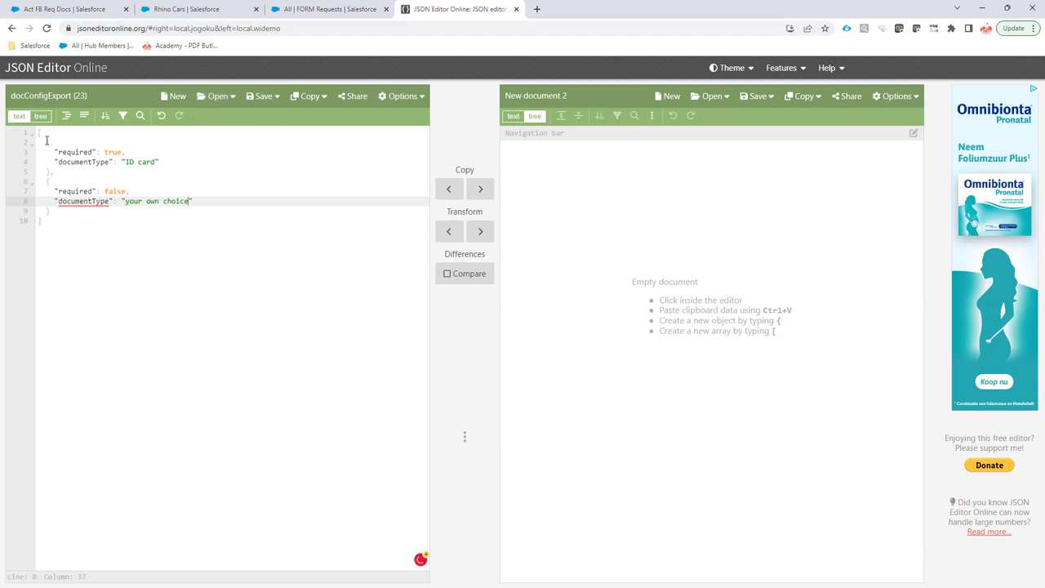
drag(41, 132, 38, 132)
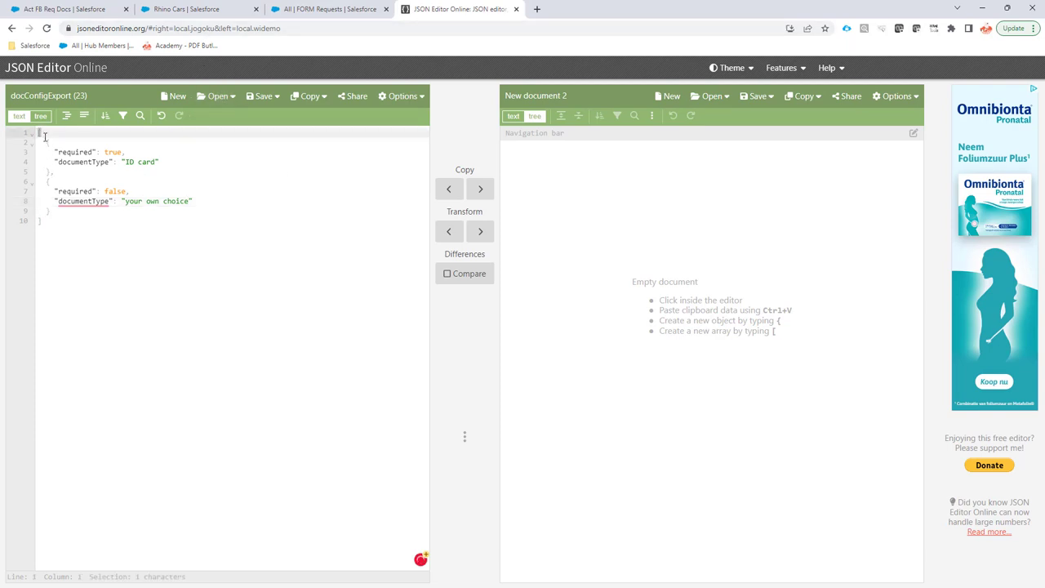
drag(44, 222, 38, 221)
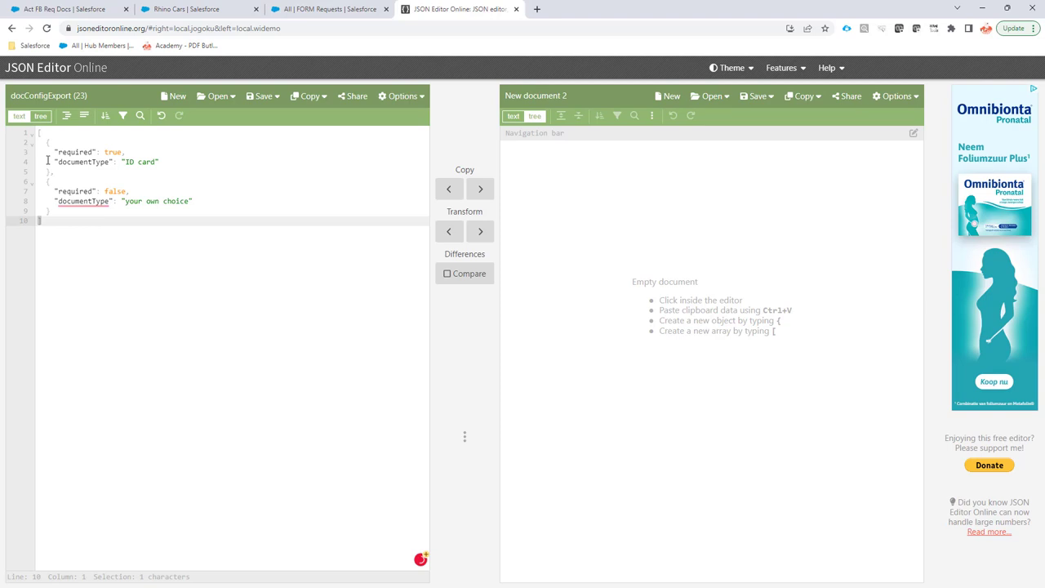
drag(53, 142, 46, 142)
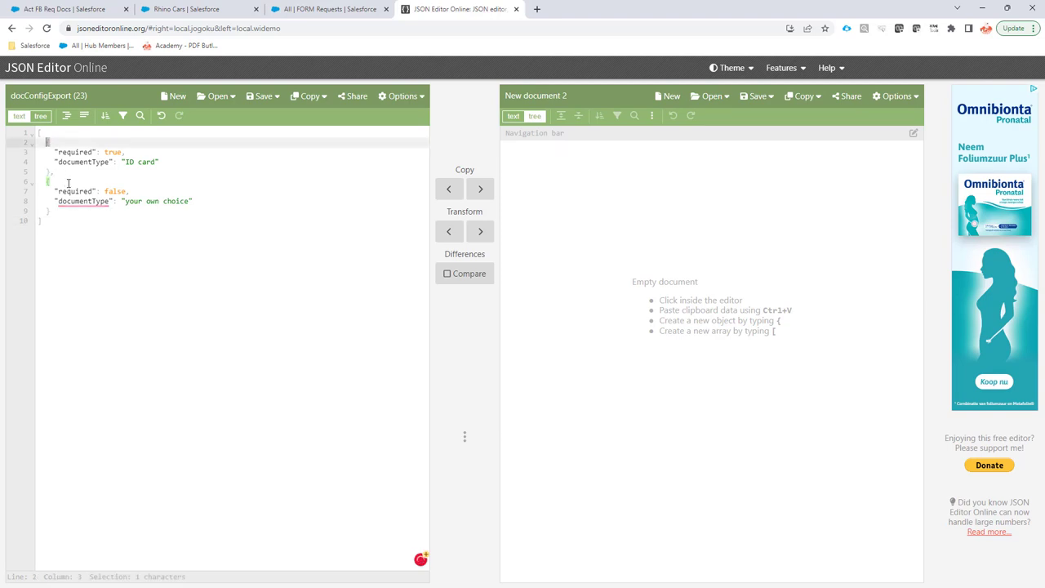
click(67, 174)
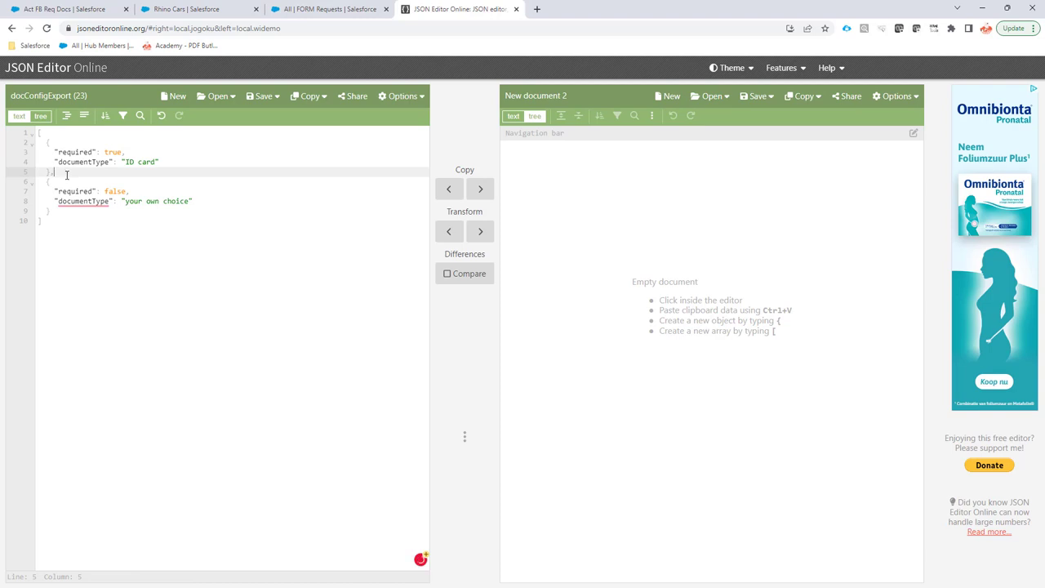
key(BackSpace)
- Restore the comma between the two upload entries and compact the JSON onto one line
click(189, 11)
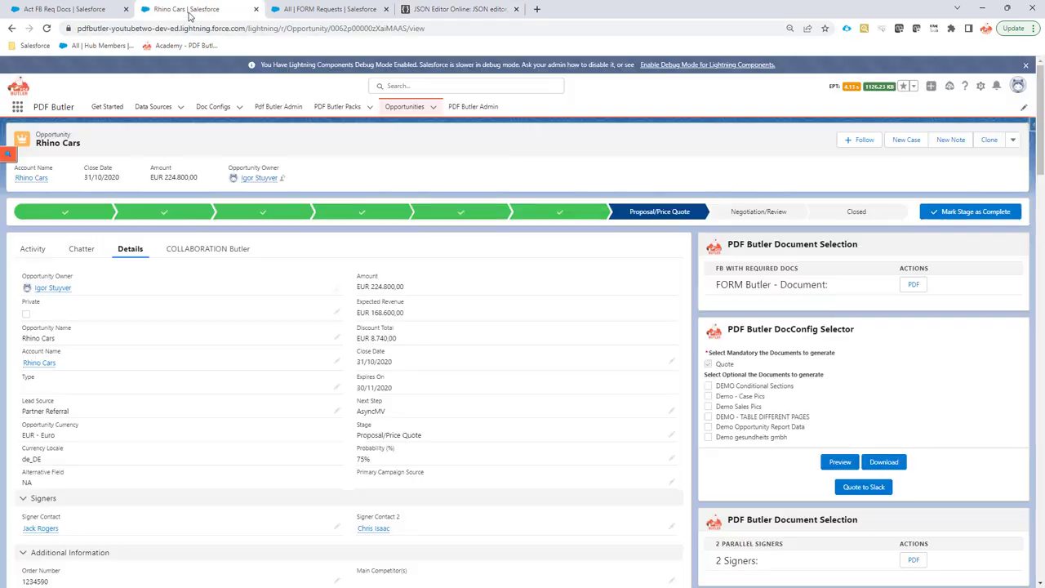
click(61, 9)
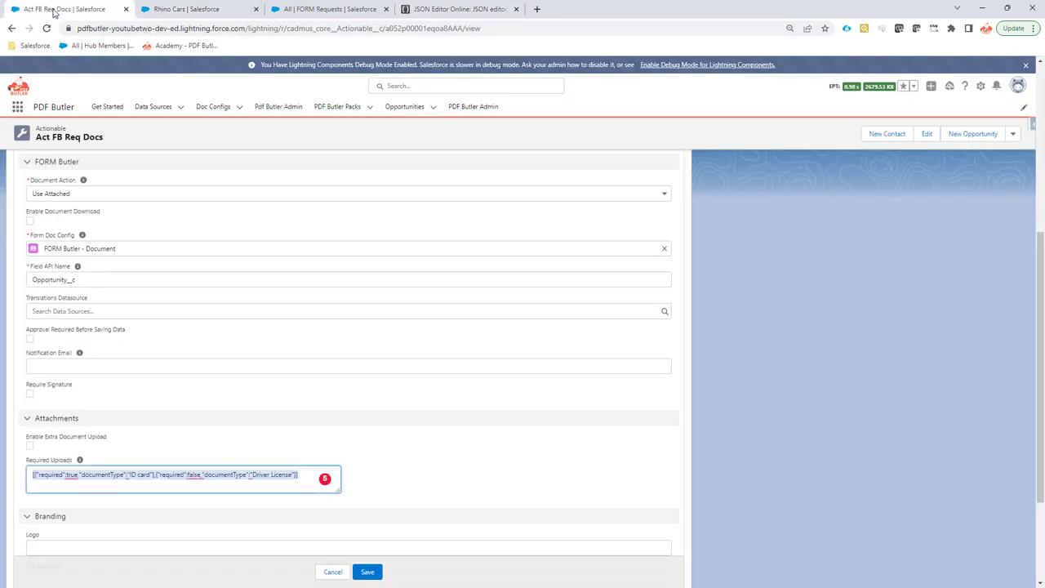
click(432, 12)
text(,)
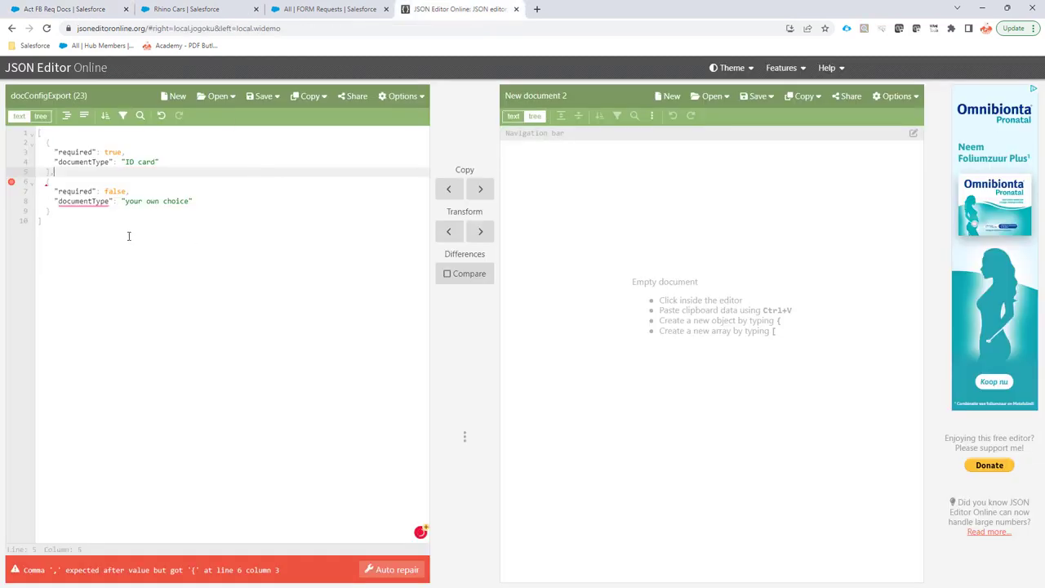
click(85, 115)
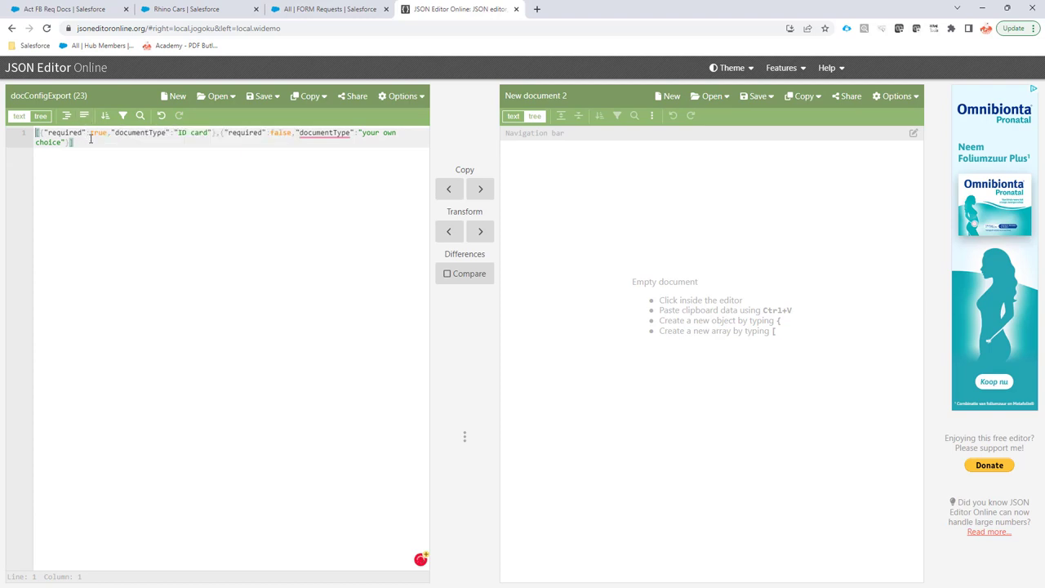
click(77, 10)
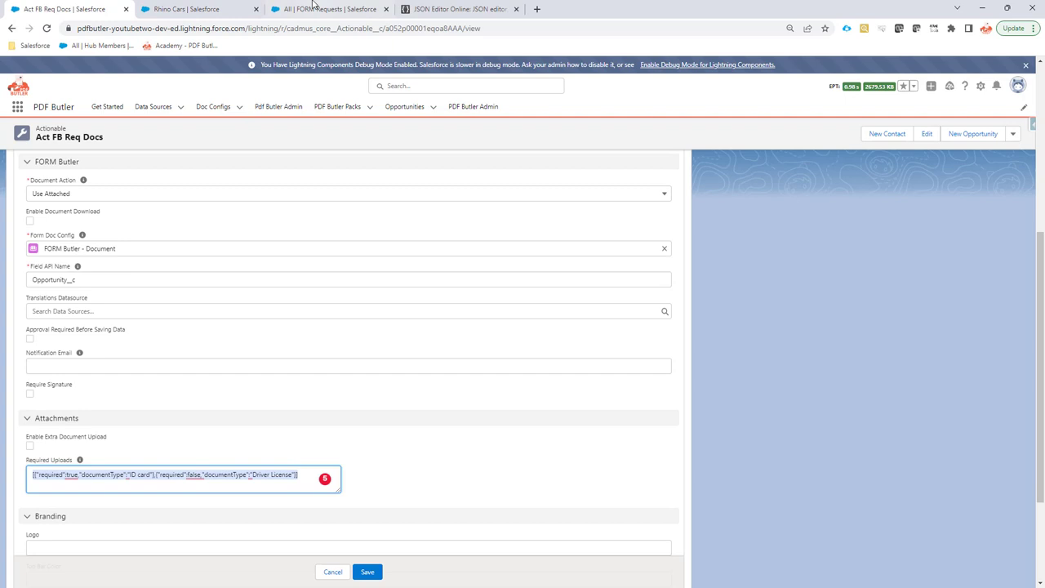
- Create a FB WITH REQUIRED DOCS form request for Rhino Cars and refresh the FORM Requests list
click(174, 9)
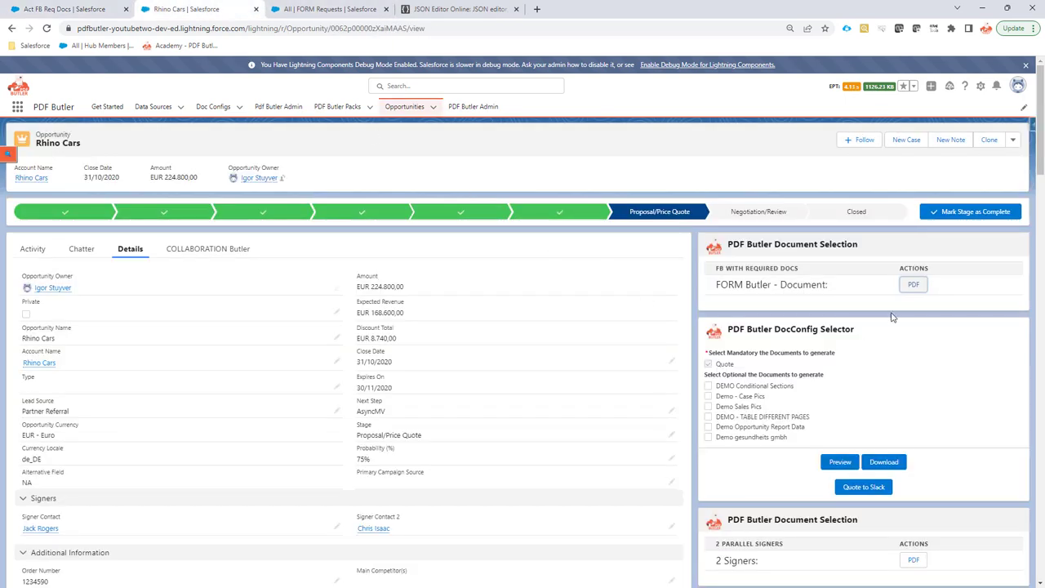
click(914, 285)
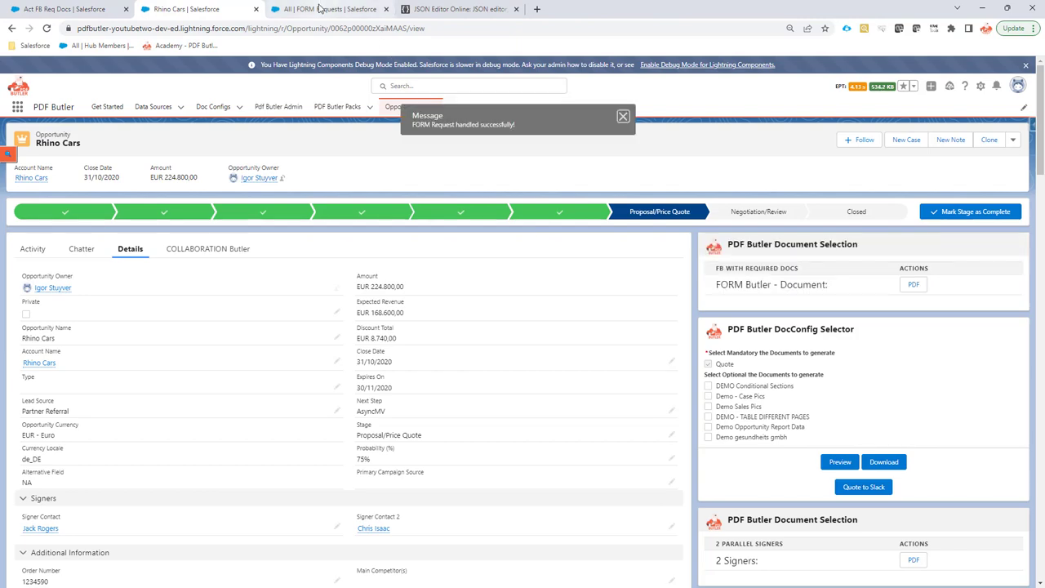
click(323, 9)
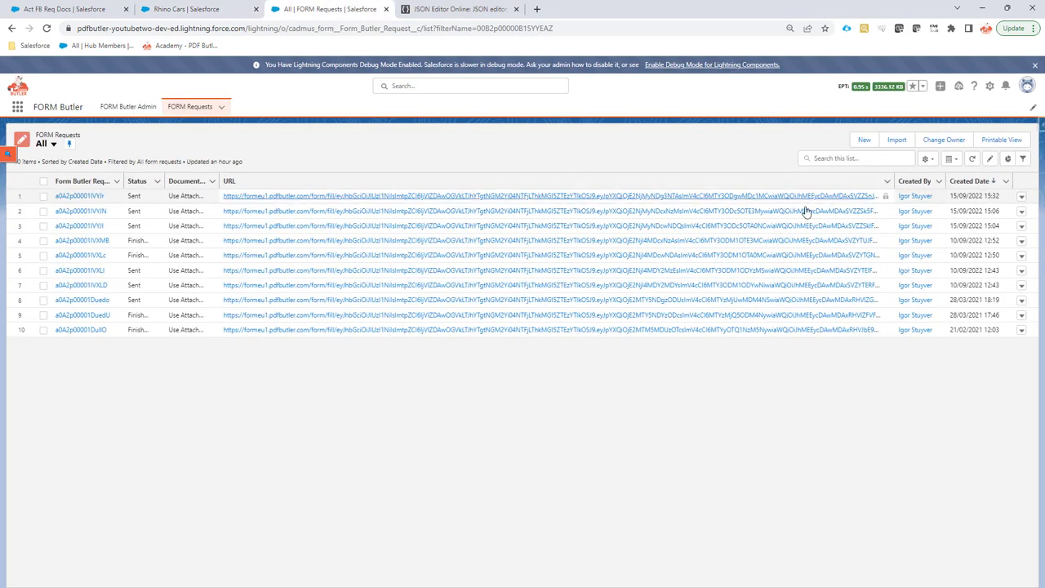
click(971, 159)
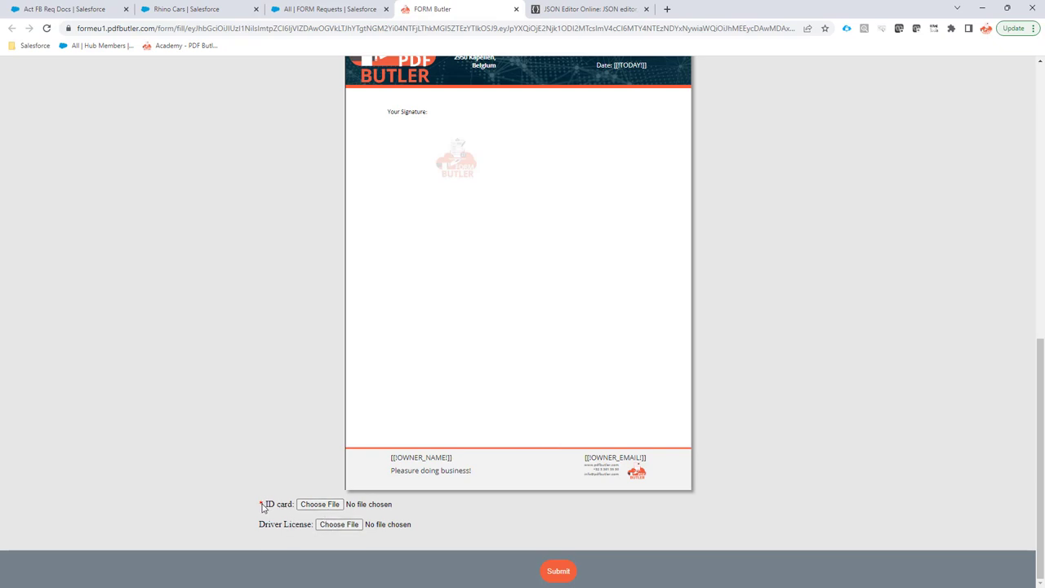
- Submit the form without an ID card file and dismiss the missing ID card error
click(263, 506)
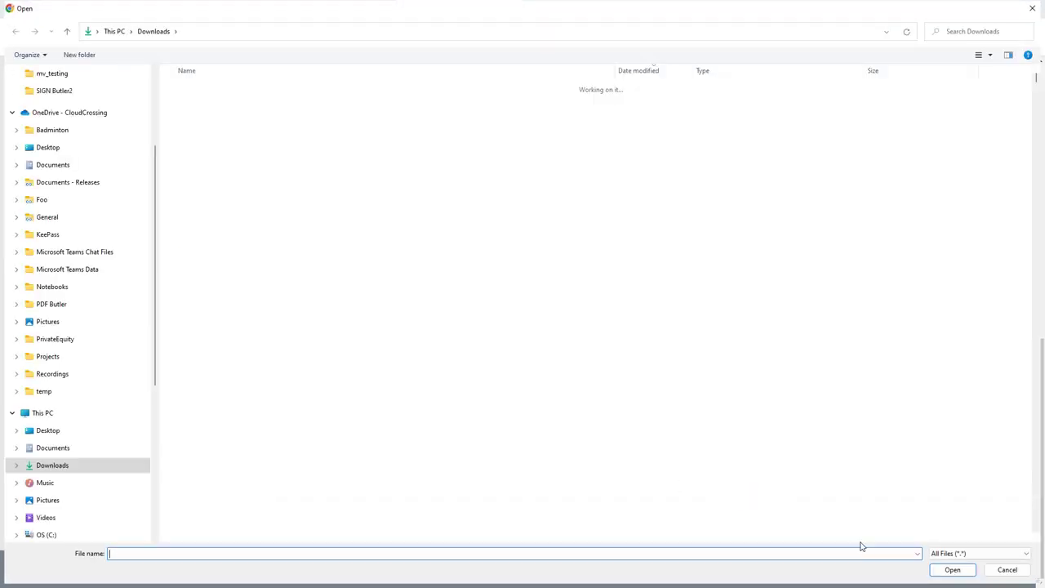
click(1007, 569)
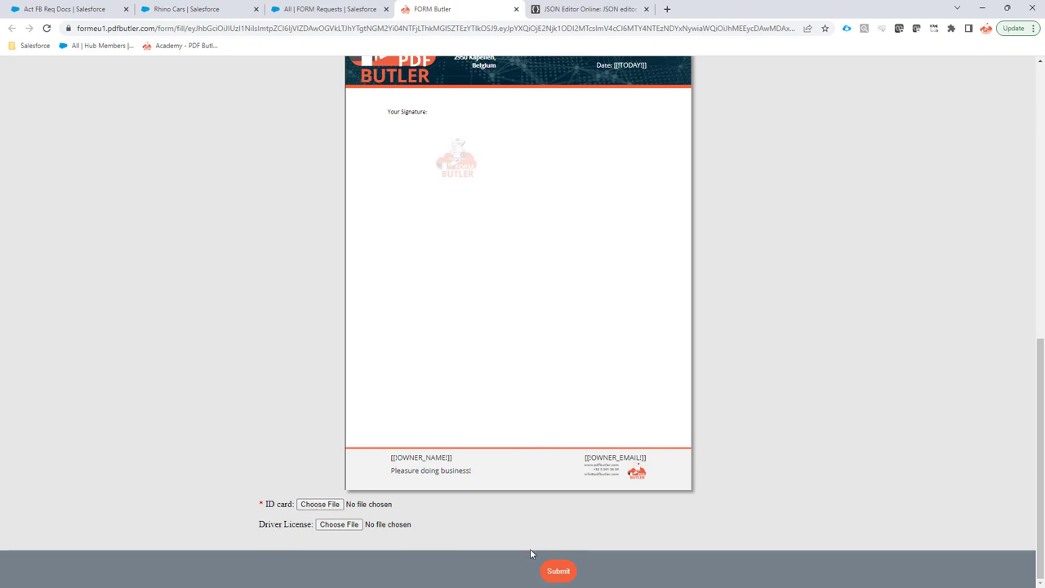
click(559, 570)
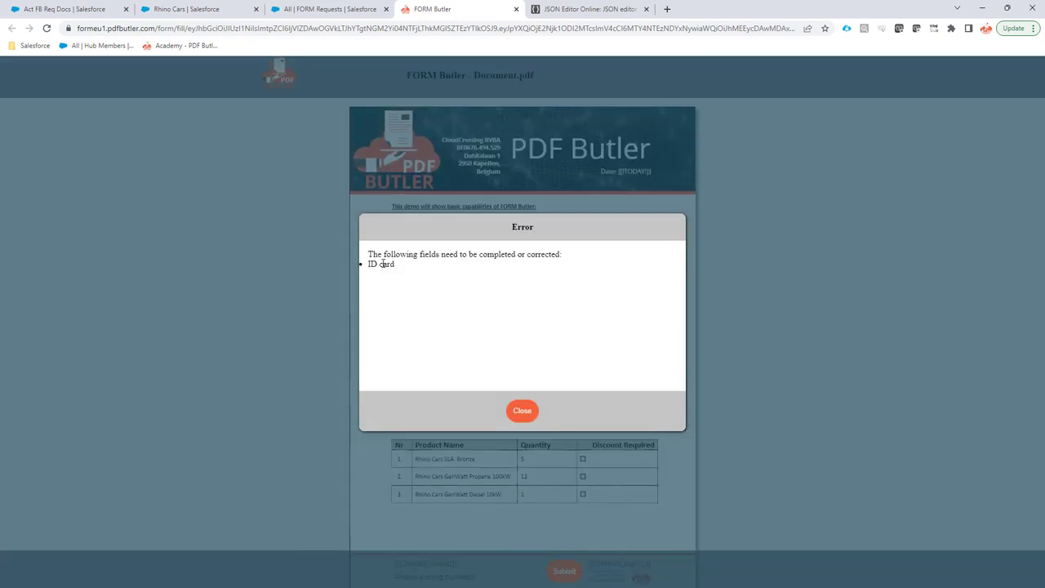
click(522, 412)
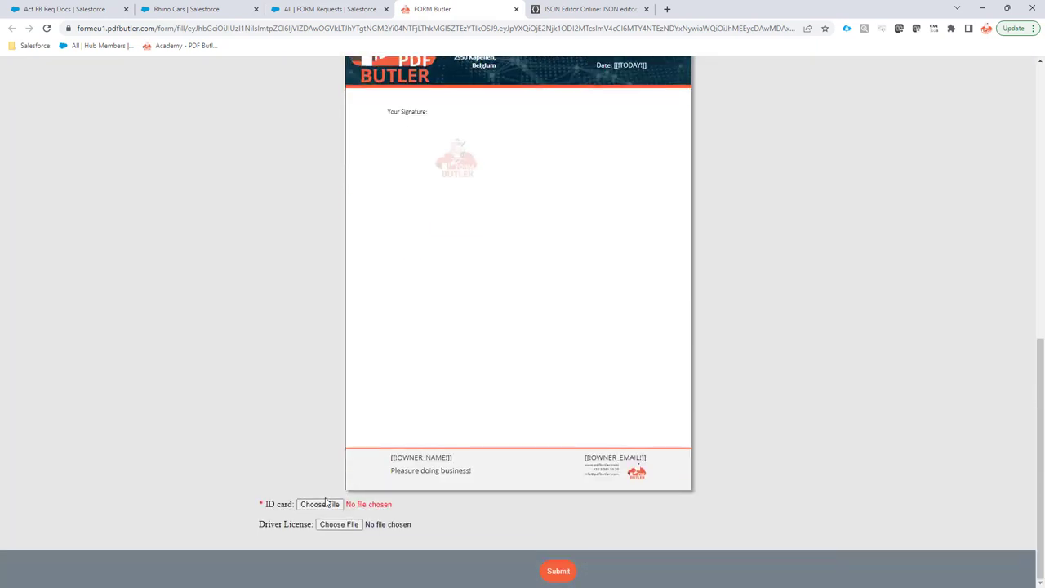
- Attach '1 Signer - Easy Peasy (4).pdf' as ID card and 'Page number.docx' as Driver License, then submit
click(321, 504)
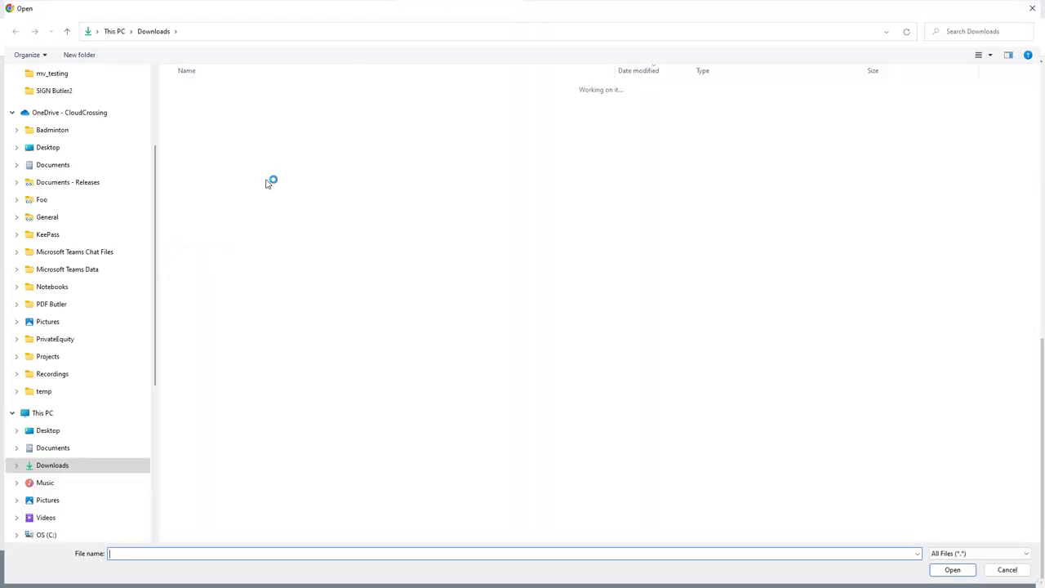
double_click(232, 122)
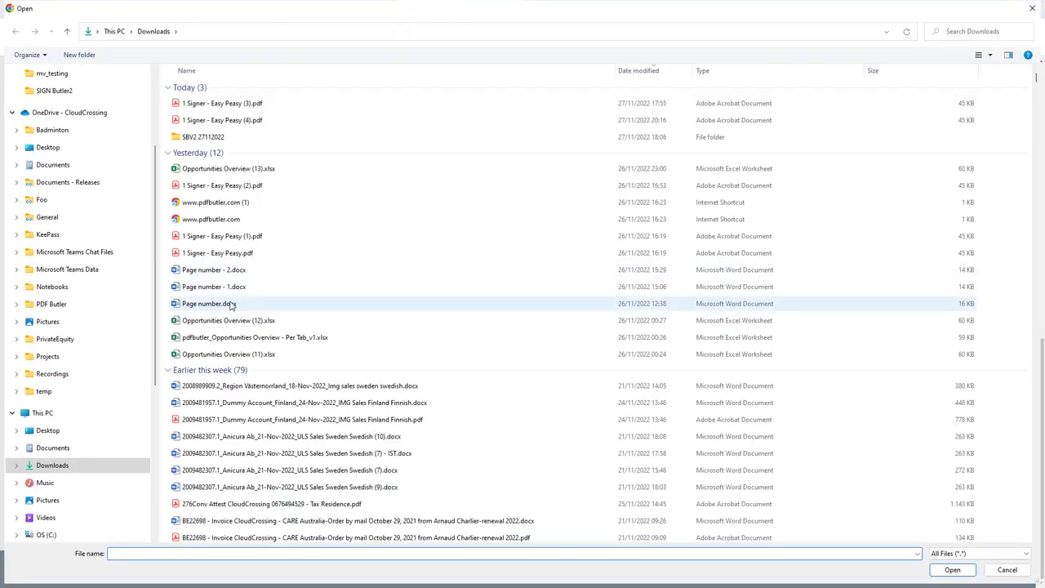
double_click(229, 304)
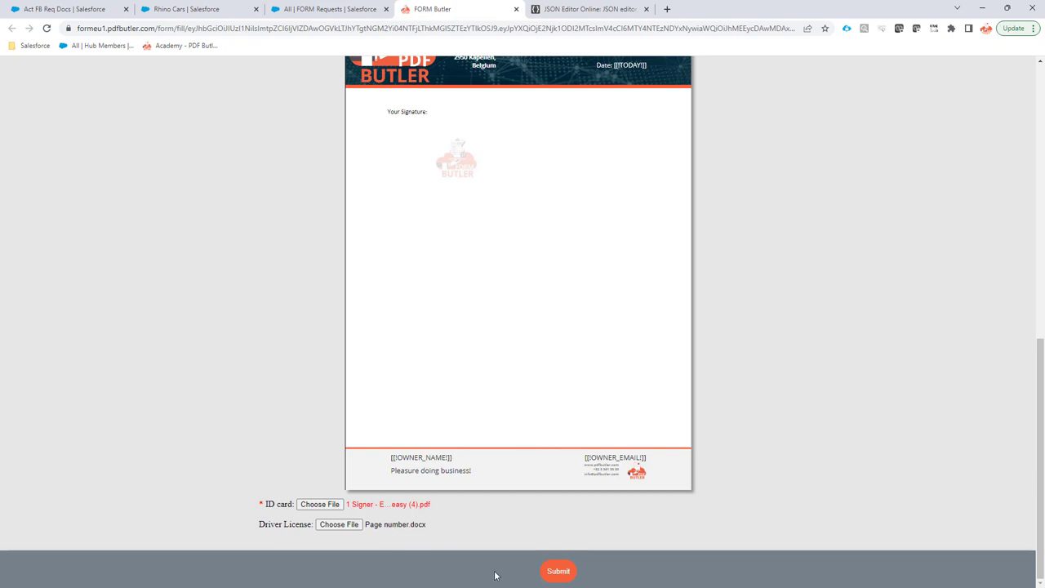
click(559, 572)
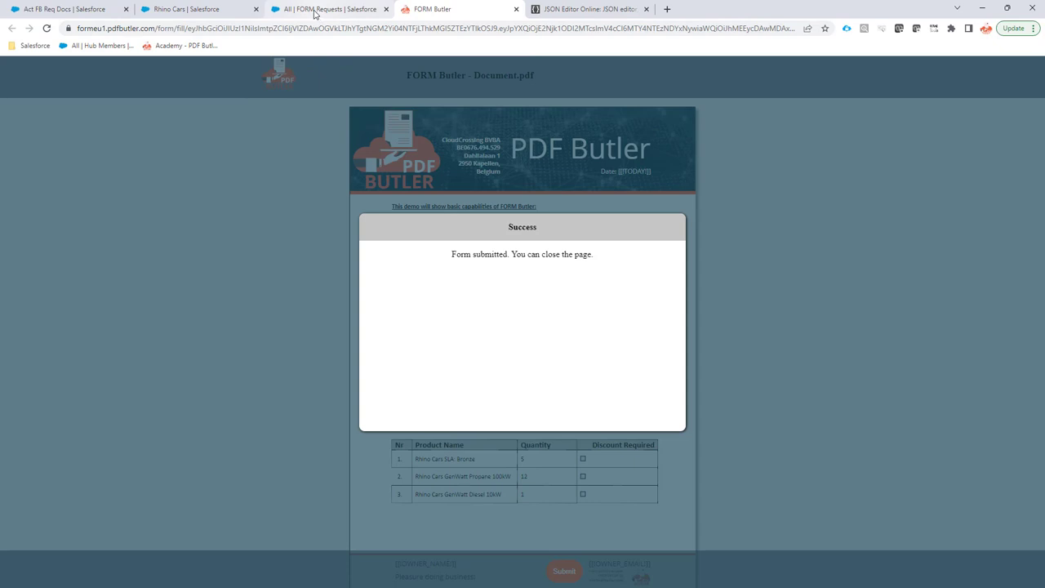
- Open the full Notes & Attachments list on the Rhino Cars opportunity
click(196, 9)
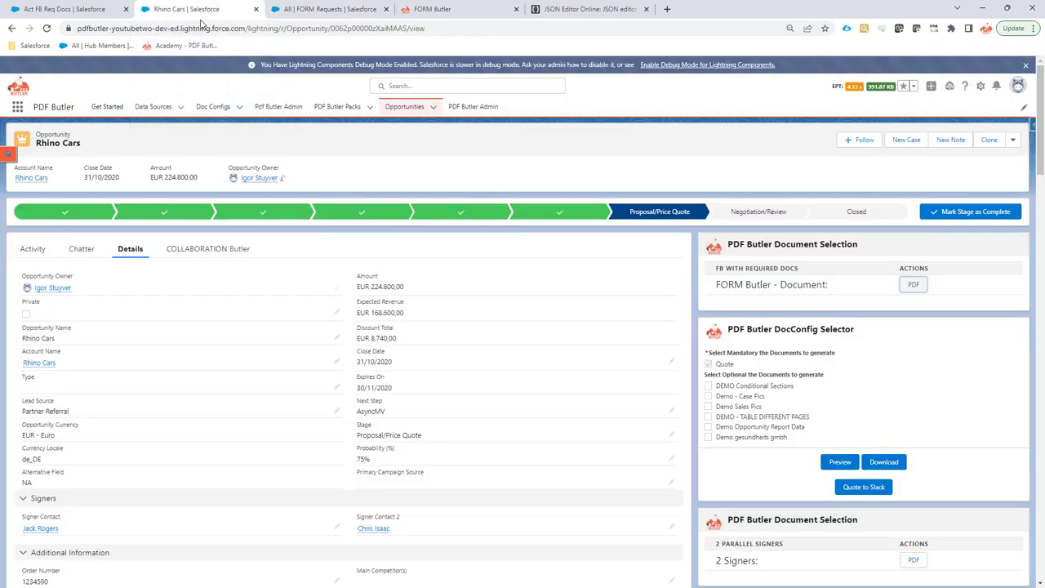
scroll(676, 392, down, 7)
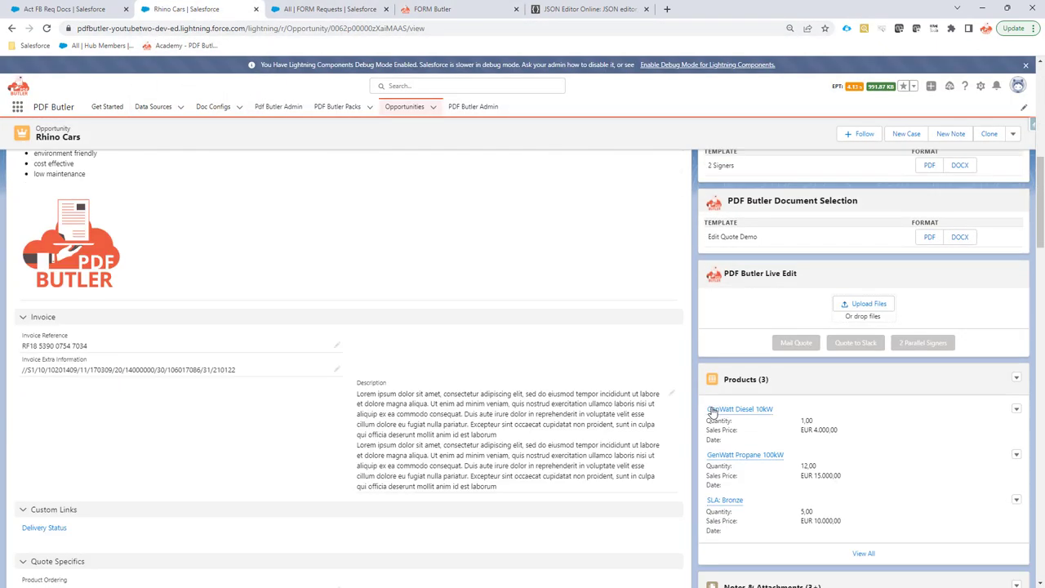
scroll(763, 441, down, 3)
click(768, 372)
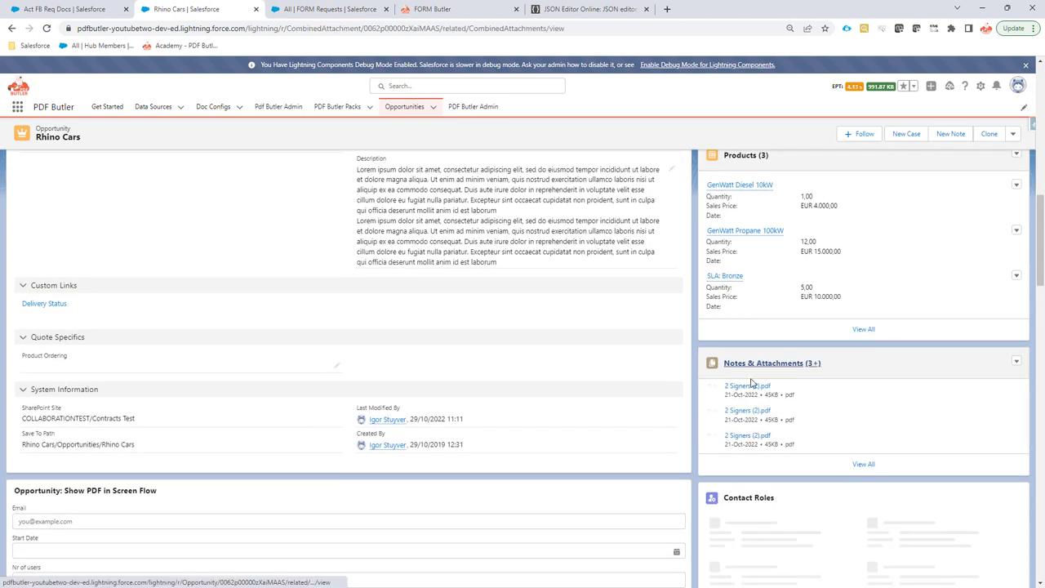